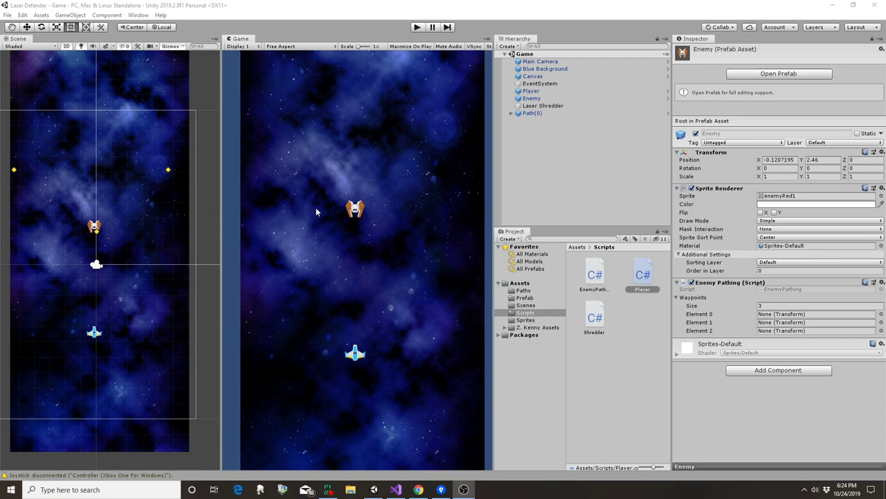
Step: Enter Play mode and steer the player ship to the far right and far left of the playfield
{"action": "left_click", "coordinate": [417, 28]}
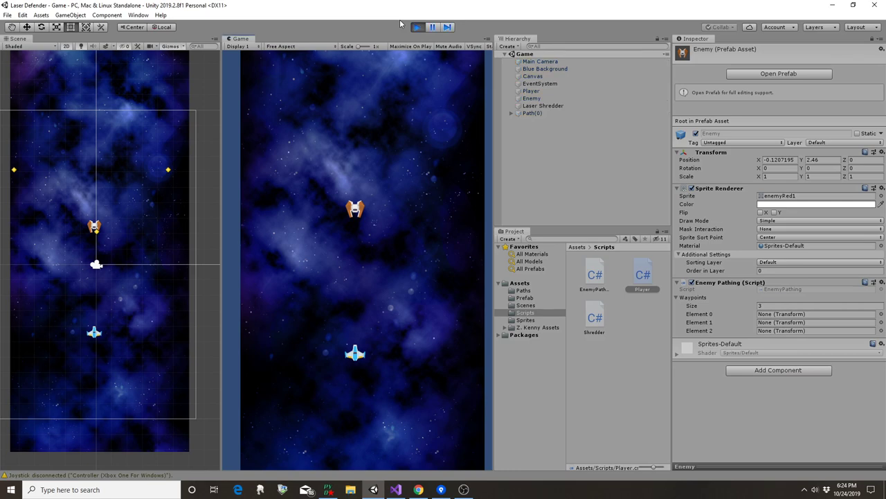
{"action": "key", "text": "Right"}
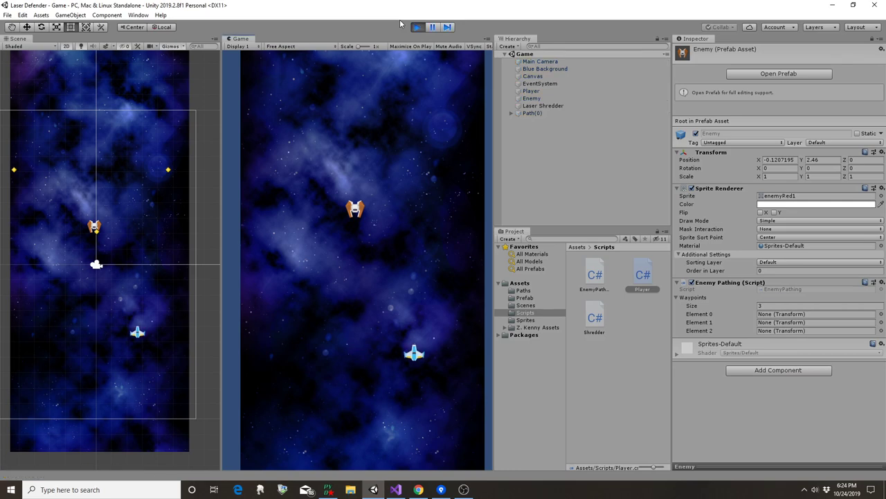
{"action": "key", "text": "Left"}
{"action": "key", "text": "Right"}
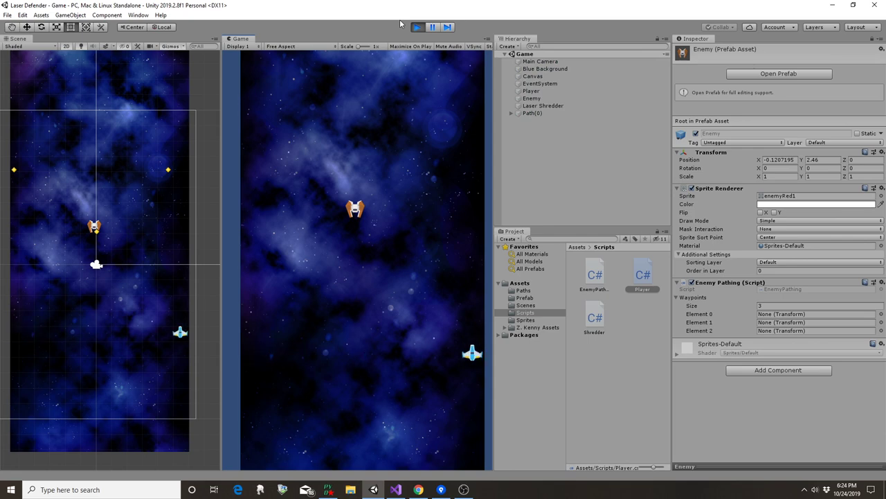
{"action": "key", "text": "Left"}
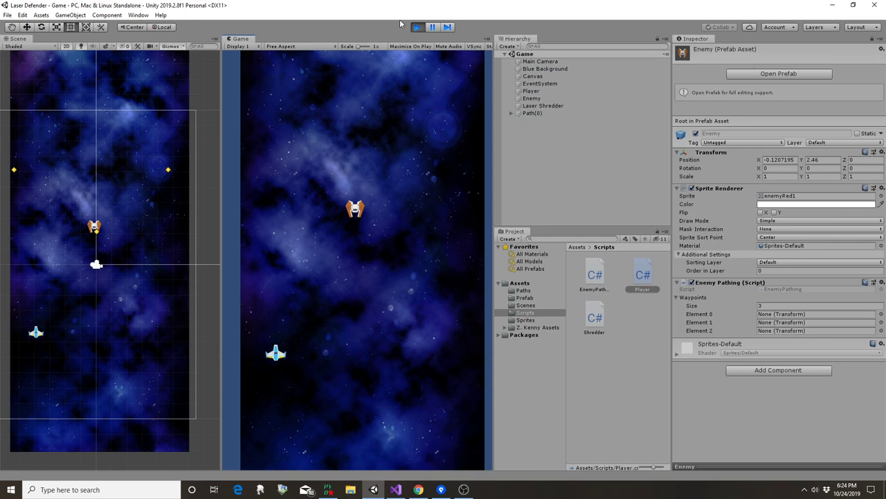
{"action": "scroll", "coordinate": [131, 171], "scroll_direction": "down", "scroll_amount": 1}
{"action": "scroll", "coordinate": [131, 173], "scroll_direction": "down", "scroll_amount": 2}
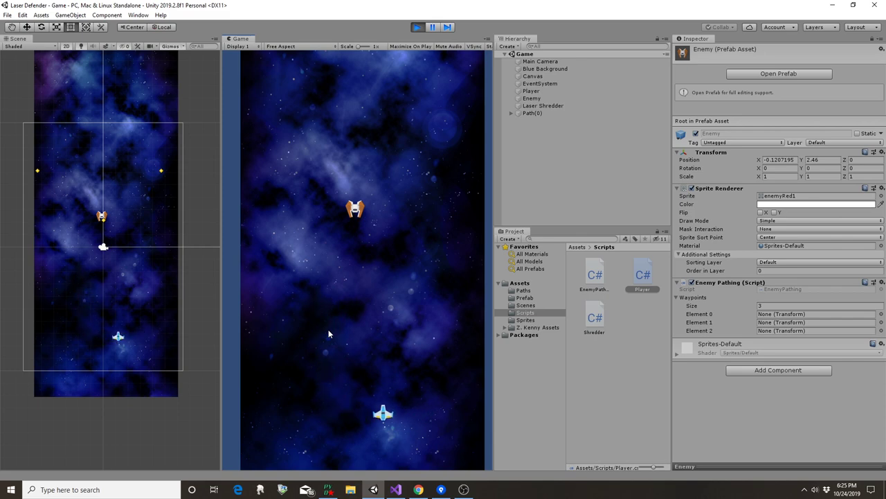
Step: Steer the ship right and left, then fire lasers from it in the Game view
{"action": "key", "text": "Right"}
{"action": "key", "text": "Left"}
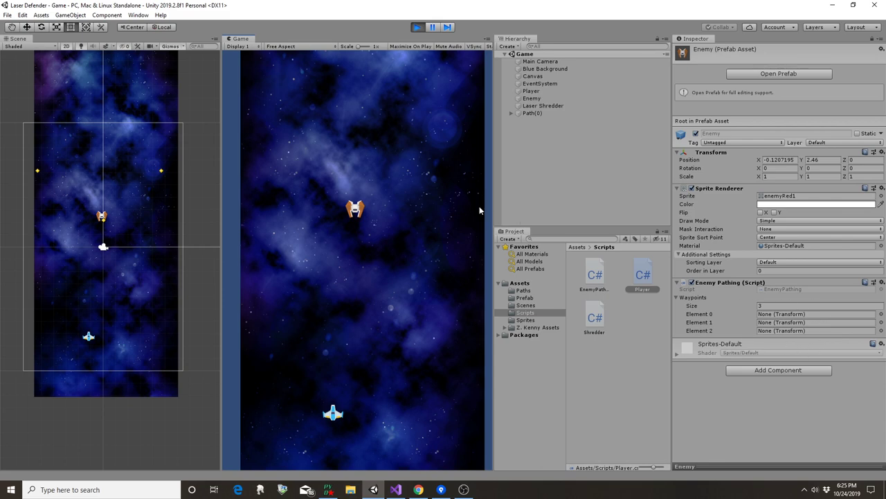
{"action": "left_click", "coordinate": [408, 231]}
{"action": "key", "text": "Right"}
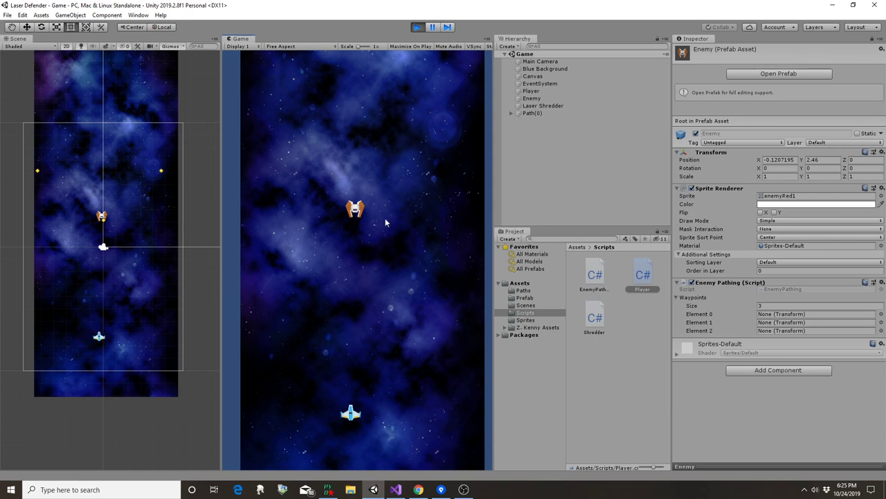
{"action": "scroll", "coordinate": [142, 163], "scroll_direction": "down", "scroll_amount": 5}
Step: Select Laser Shredder to show its collider above the playfield, then fire lasers toward it
{"action": "middle_click_drag", "start_coordinate": [170, 137], "coordinate": [165, 178]}
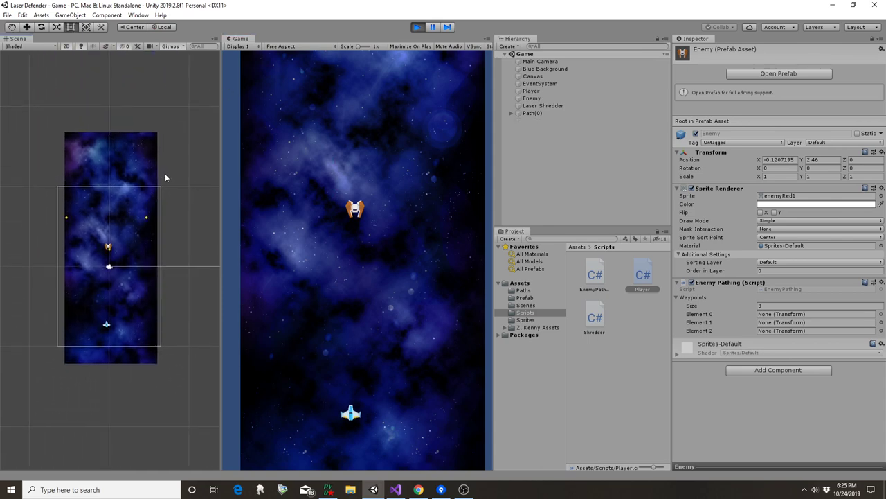
{"action": "left_click", "coordinate": [552, 105]}
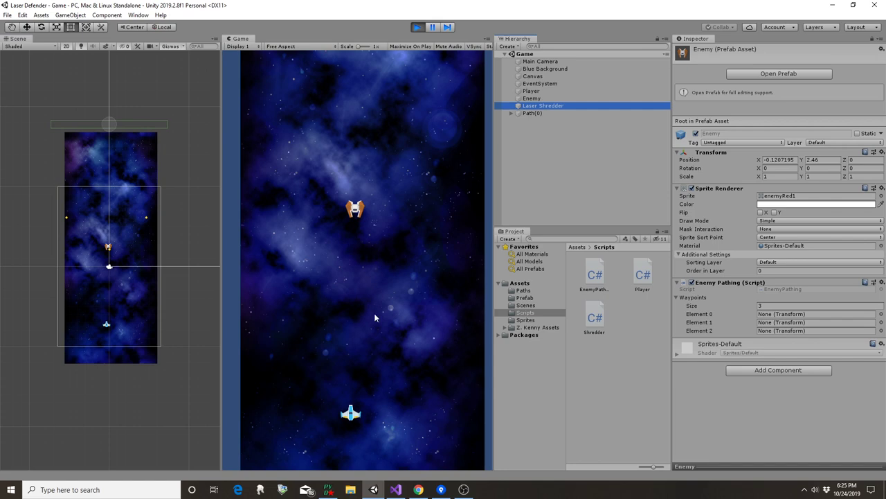
{"action": "left_click", "coordinate": [380, 340]}
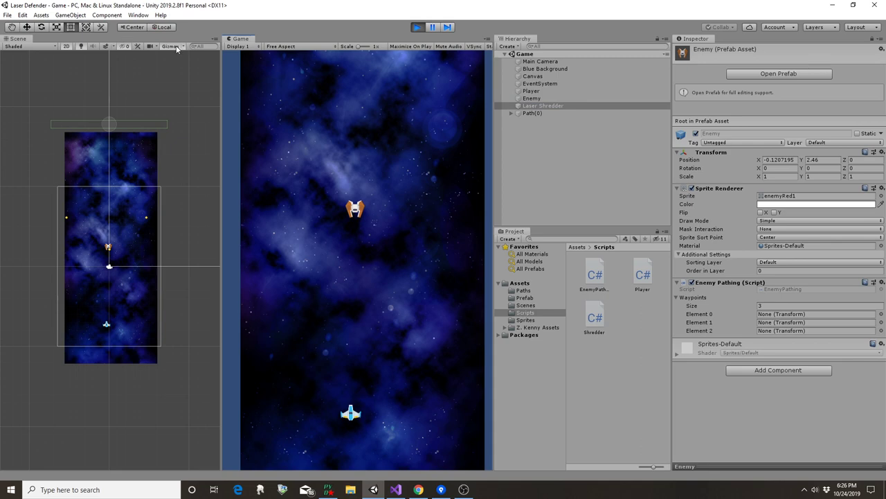
Step: Fire a continuous laser stream, then single shots, watching clones disappear from the Hierarchy
{"action": "left_click_drag", "start_coordinate": [428, 191], "coordinate": [578, 142]}
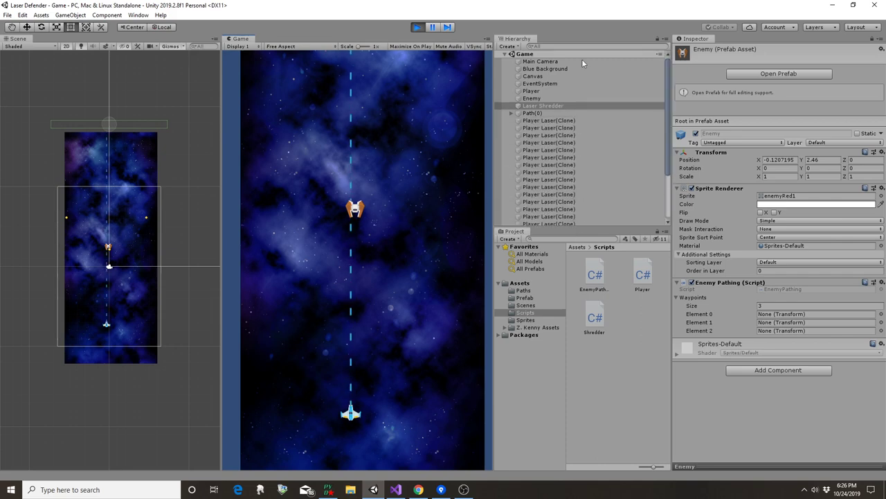
{"action": "left_click_drag", "start_coordinate": [578, 142], "coordinate": [583, 206]}
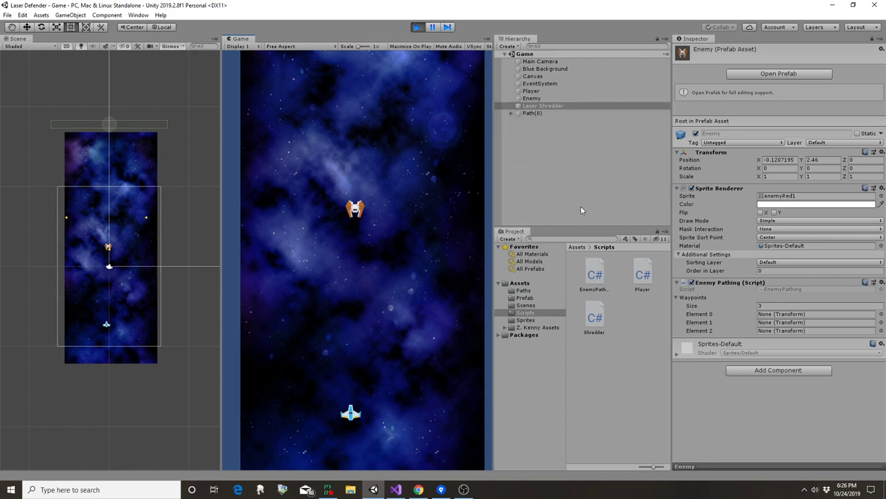
{"action": "left_click", "coordinate": [345, 263]}
{"action": "left_click", "coordinate": [405, 281]}
{"action": "left_click", "coordinate": [405, 281]}
{"action": "left_click", "coordinate": [241, 179]}
{"action": "key", "text": "space"}
{"action": "key", "text": "space"}
{"action": "key", "text": "space"}
Step: Fly the firing ship up, down, left and right, then stop firing at the bottom
{"action": "key", "text": "Right"}
{"action": "key", "text": "Up"}
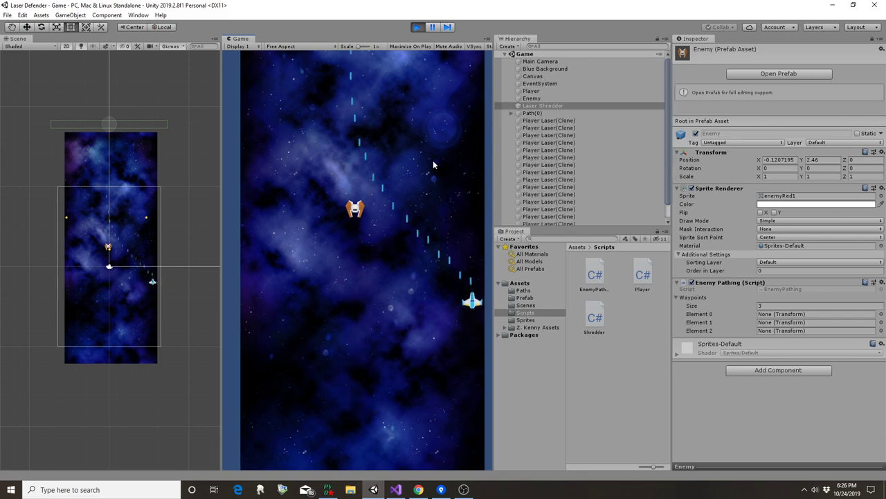
{"action": "key", "text": "Left"}
{"action": "key", "text": "Down"}
{"action": "key", "text": "Up"}
{"action": "key", "text": "Right"}
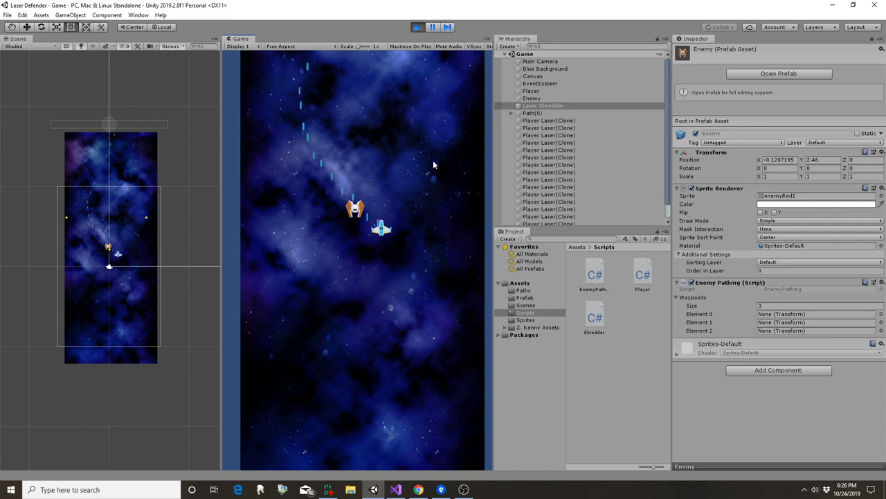
{"action": "key", "text": "Left"}
{"action": "key", "text": "Down"}
{"action": "key", "text": "Right"}
{"action": "key", "text": "Down"}
{"action": "key", "text": "Right"}
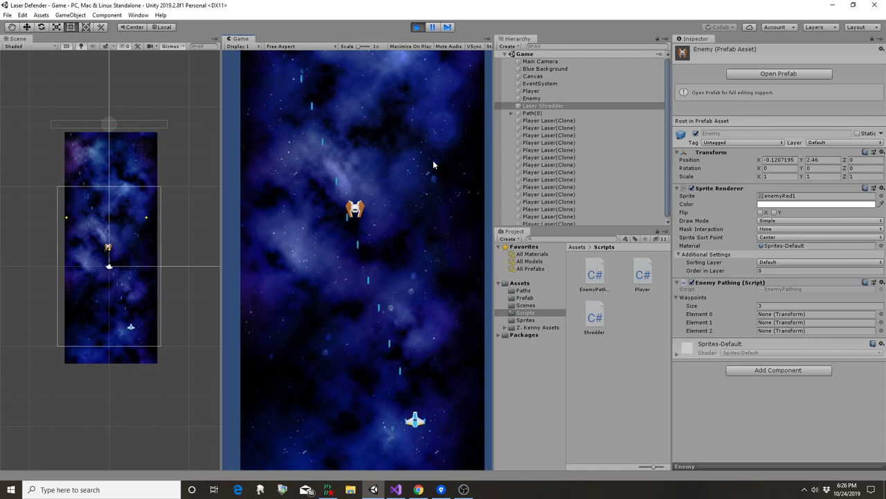
{"action": "key", "text": "Left"}
Step: Resume firing while steering the ship around, ending at the bottom right
{"action": "key", "text": "space"}
{"action": "key", "text": "Up"}
{"action": "key", "text": "Right"}
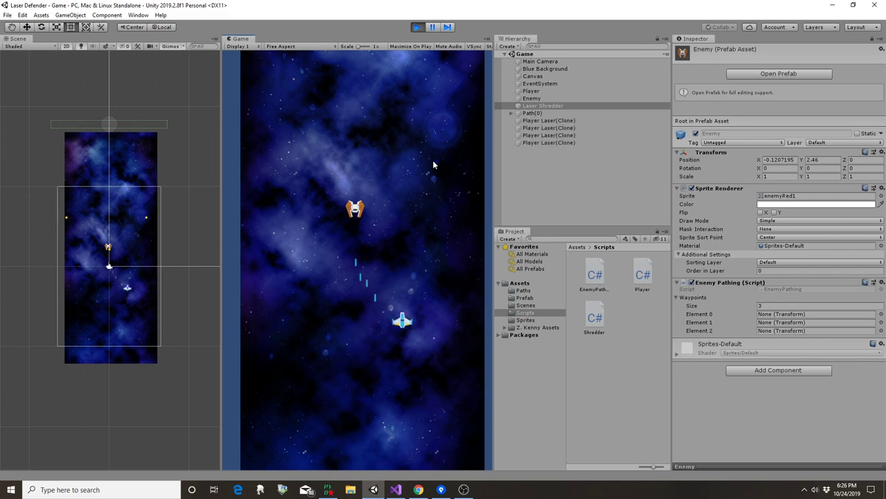
{"action": "key", "text": "Left"}
{"action": "key", "text": "Down"}
{"action": "key", "text": "Right"}
{"action": "key", "text": "Down"}
{"action": "key", "text": "Right"}
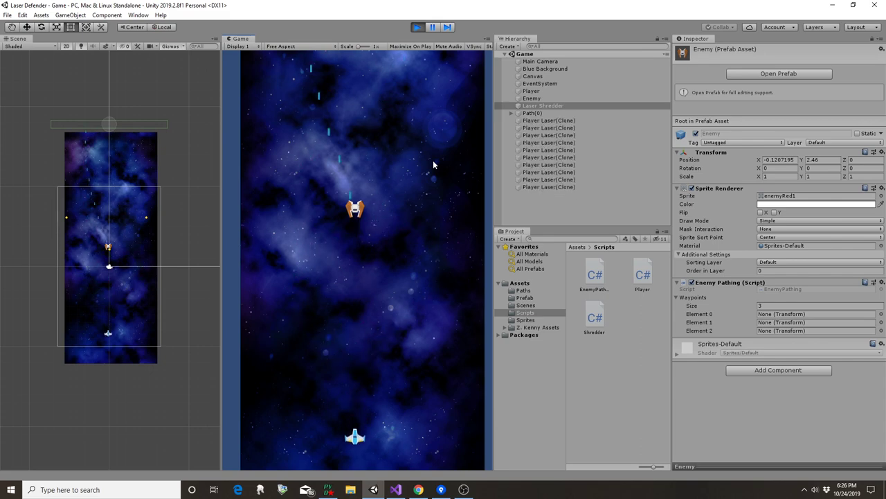